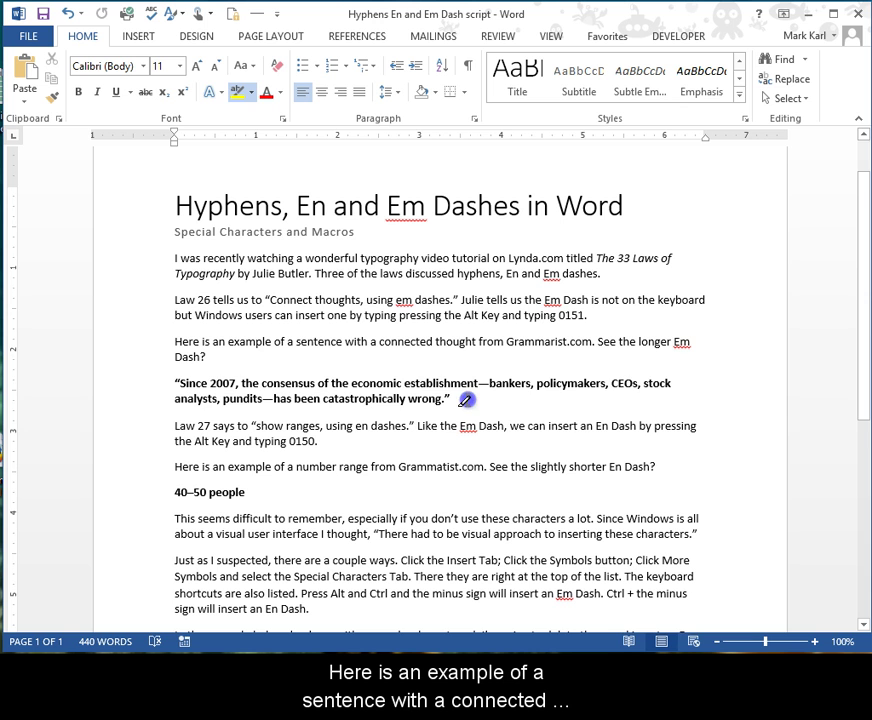
# Highlight the bold “Since 2007” example sentence above the Law 27 paragraph in yellow
pyautogui.moveTo(440, 397); pyautogui.dragTo(175, 384)
pyautogui.hotkey('ctrl', 'alt', 'h')
pyautogui.click(153, 408)
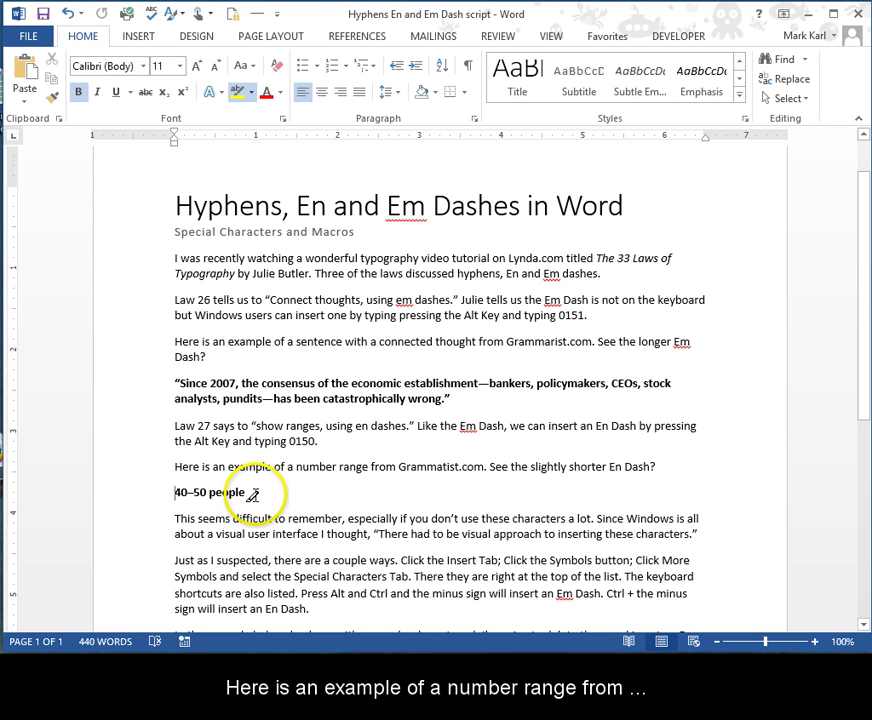
# Highlight the “40–50 people” example in yellow and undo the highlight
pyautogui.press('Home')
pyautogui.moveTo(250, 494); pyautogui.dragTo(154, 490)
pyautogui.click(147, 501)
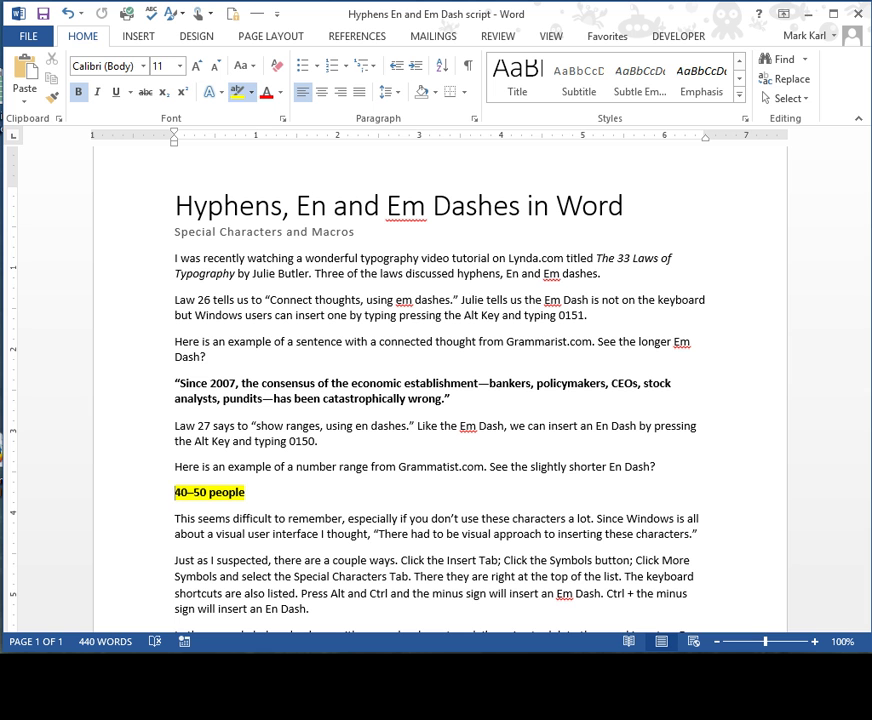
pyautogui.hotkey('ctrl', 'z')
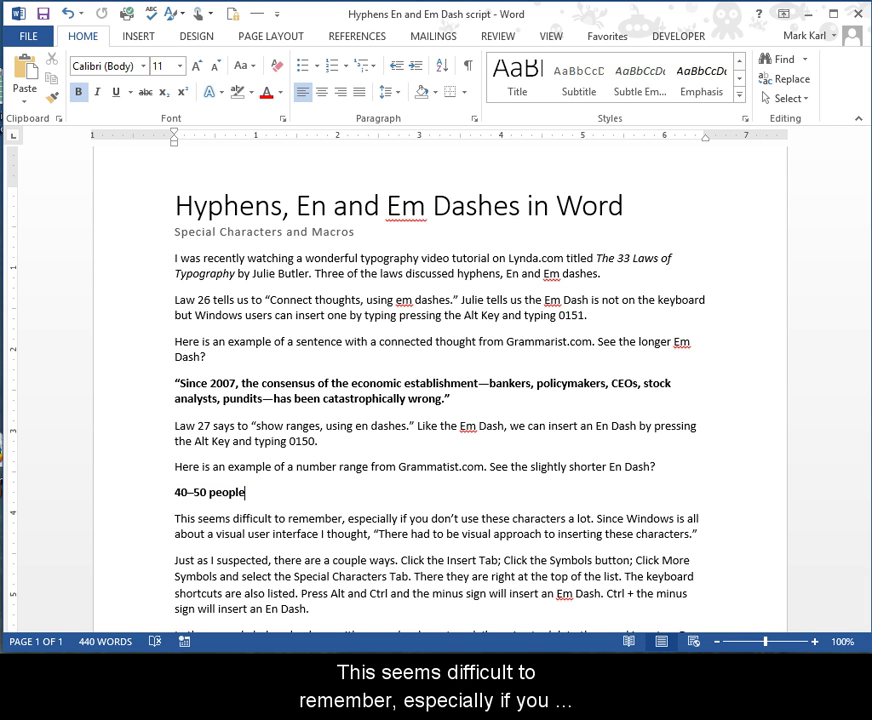
pyautogui.click(245, 492)
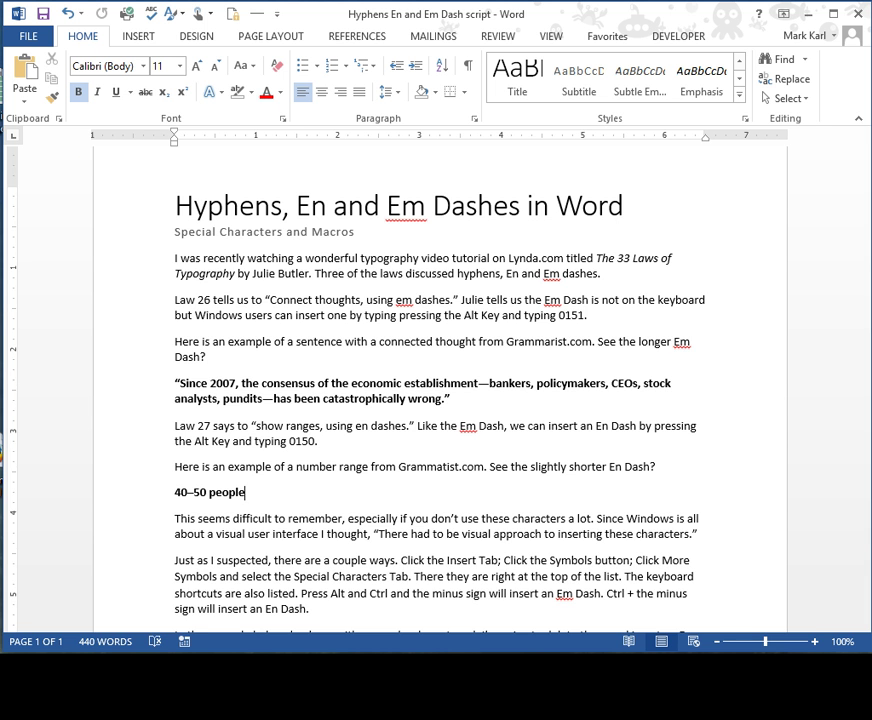
# Examine the list of special characters available for insertion for the Em Dash and En Dash shortcut keys
pyautogui.scroll(-5, 68, 204)
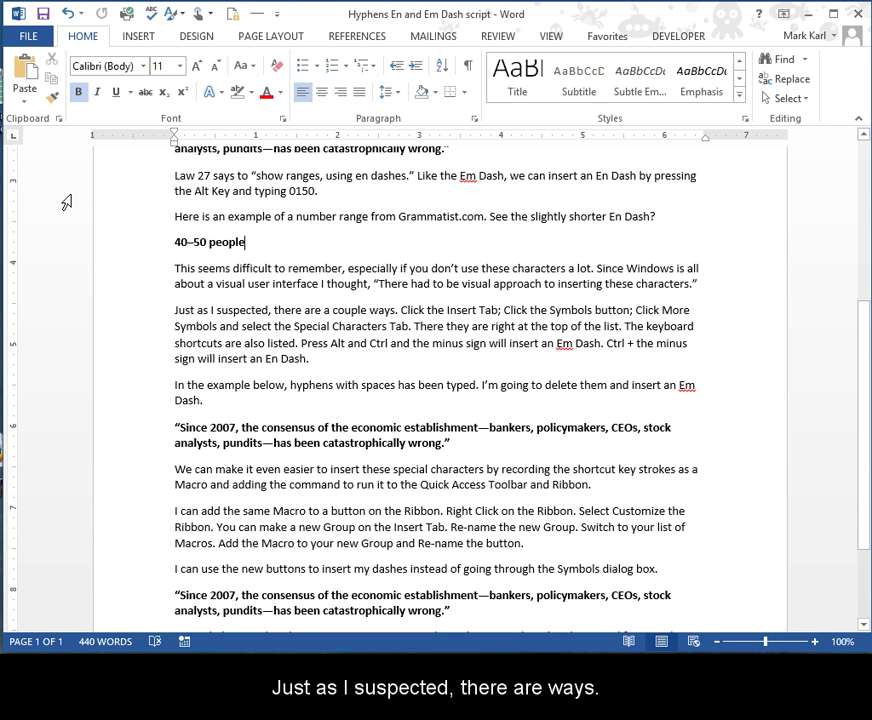
pyautogui.click(140, 36)
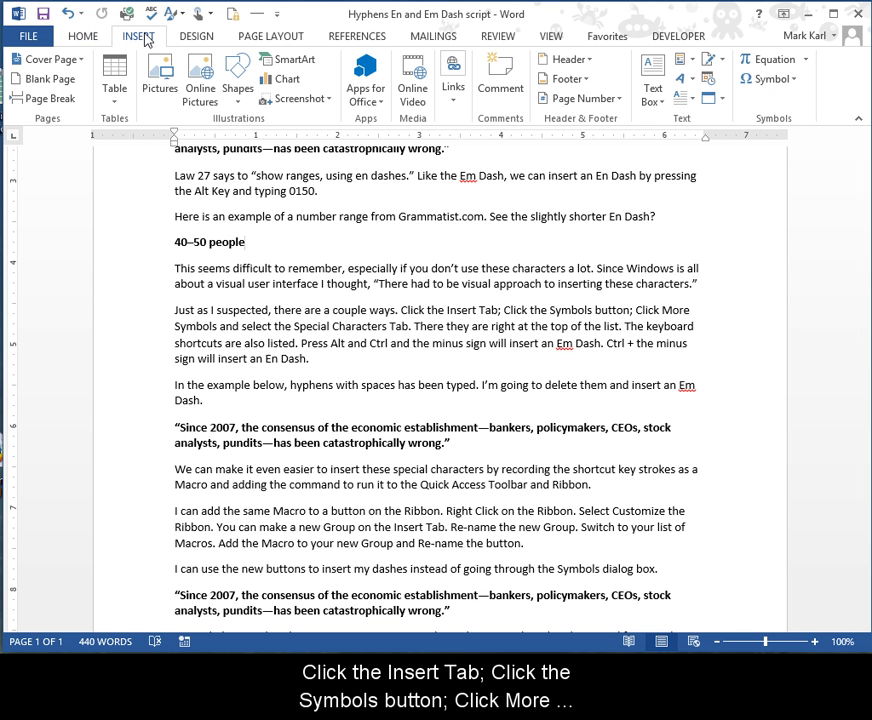
pyautogui.click(795, 80)
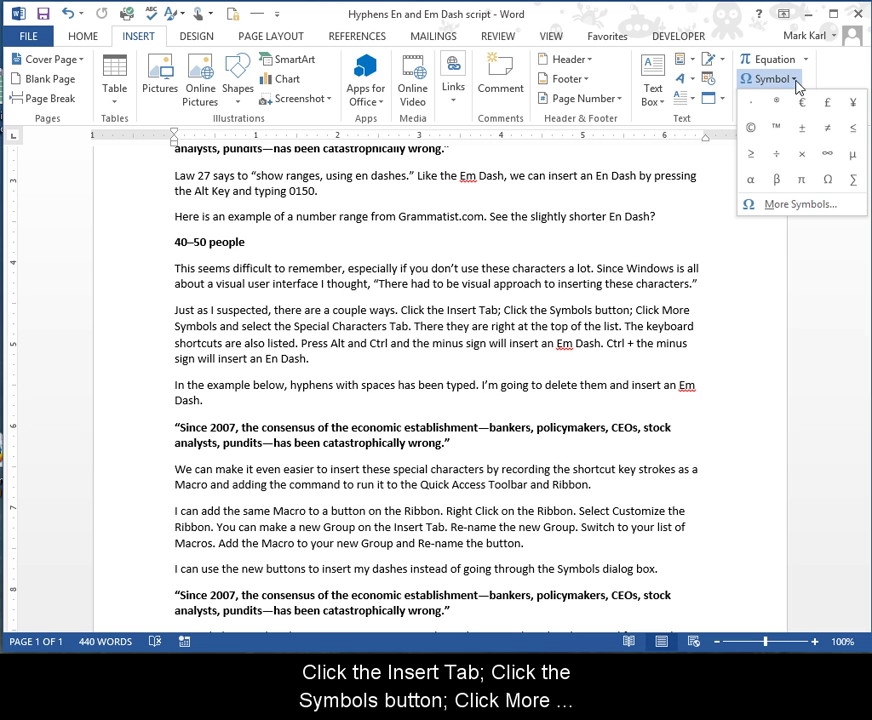
pyautogui.click(790, 204)
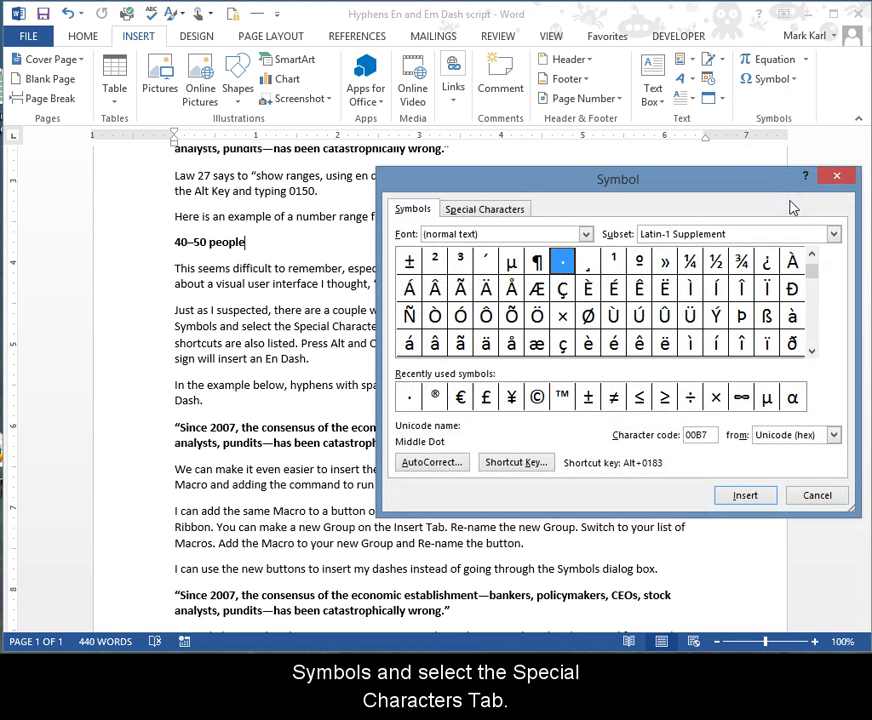
pyautogui.click(498, 209)
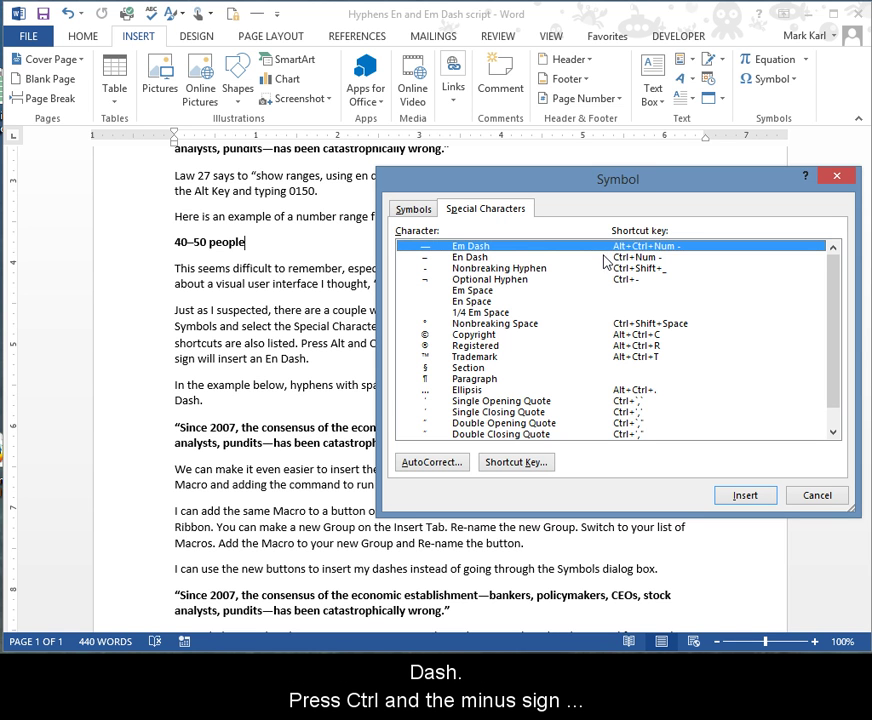
pyautogui.click(606, 258)
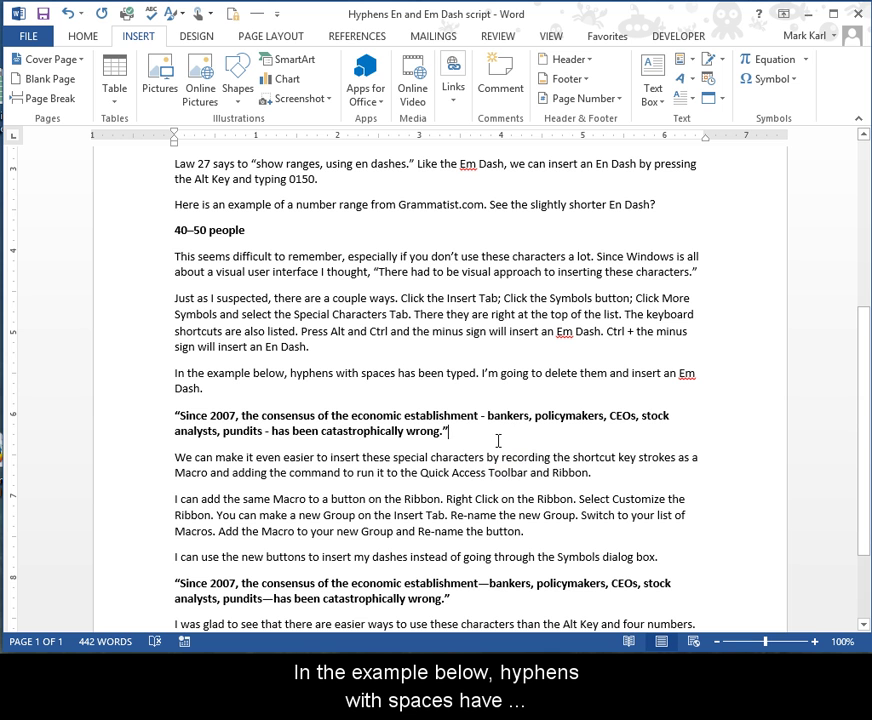
# Delete the spaced hyphen between “establishment” and “bankers” in the second “Since 2007” example sentence
pyautogui.click(478, 413)
pyautogui.click(490, 412)
pyautogui.press('BackSpace')
pyautogui.press('BackSpace')
pyautogui.press('BackSpace')
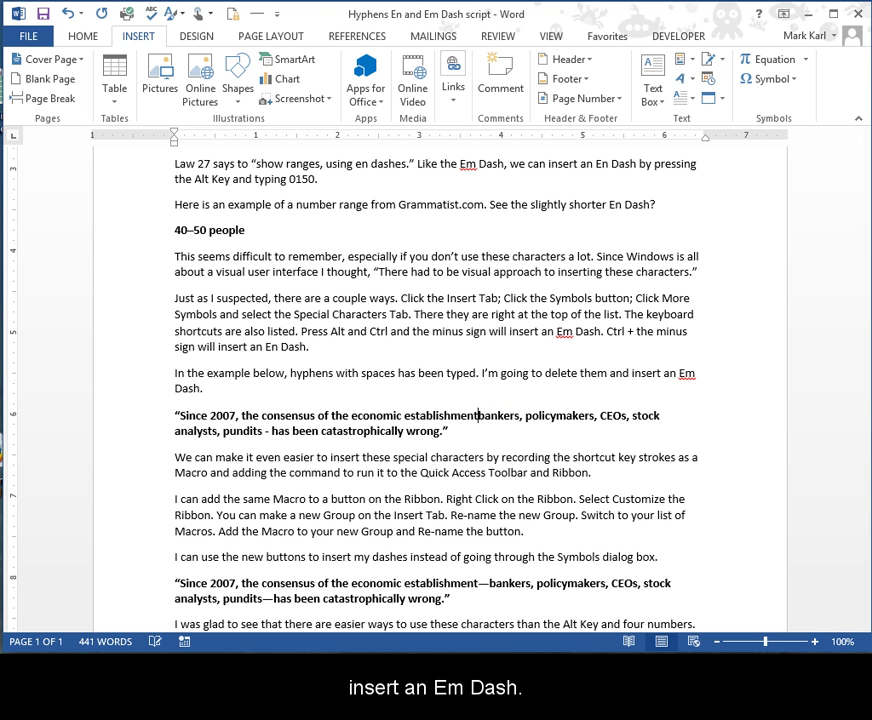
# Insert an Em Dash special character between “establishment” and “bankers”
pyautogui.click(772, 78)
pyautogui.click(773, 203)
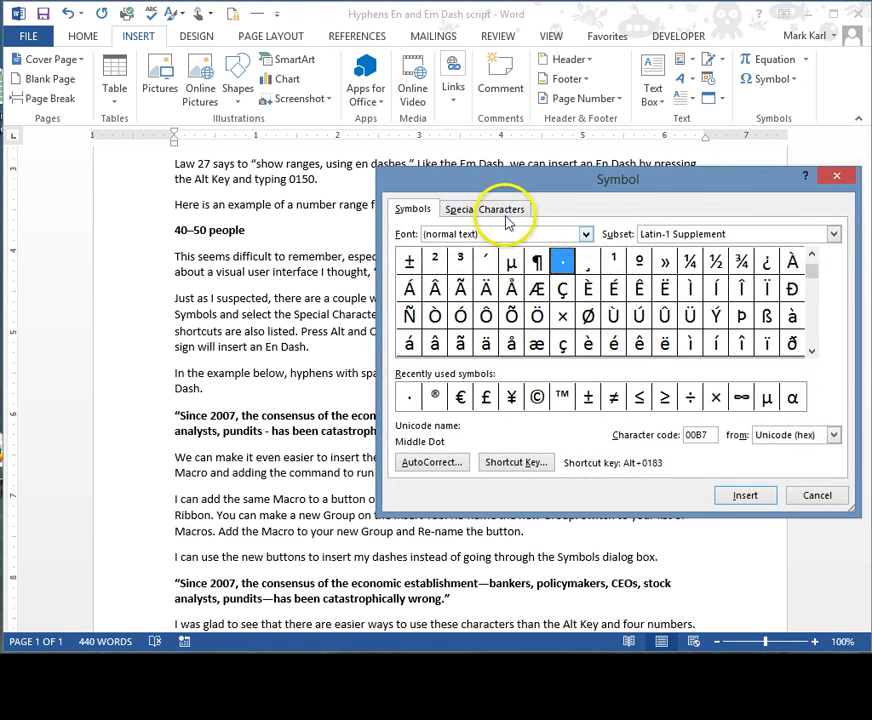
pyautogui.click(500, 216)
pyautogui.click(745, 495)
pyautogui.click(827, 497)
# Delete the hyphen and its surrounding spaces between “pundits” and “has” in the same sentence
pyautogui.click(268, 431)
pyautogui.press('BackSpace')
pyautogui.press('BackSpace')
pyautogui.press('Delete')
# Insert an Em Dash special character between “pundits” and “has”
pyautogui.click(777, 80)
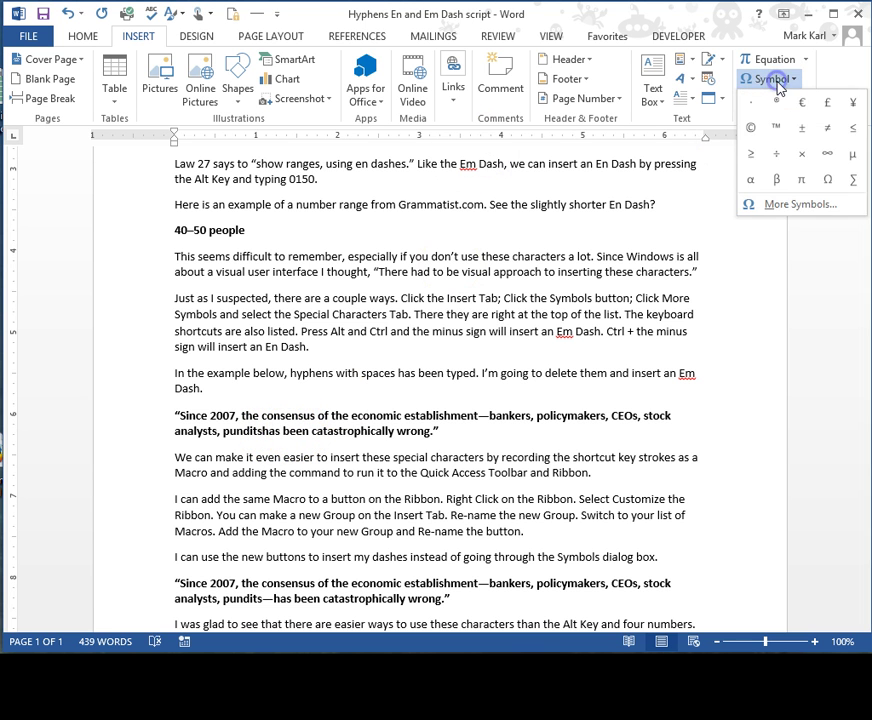
pyautogui.click(797, 201)
pyautogui.click(468, 209)
pyautogui.click(748, 499)
pyautogui.click(830, 495)
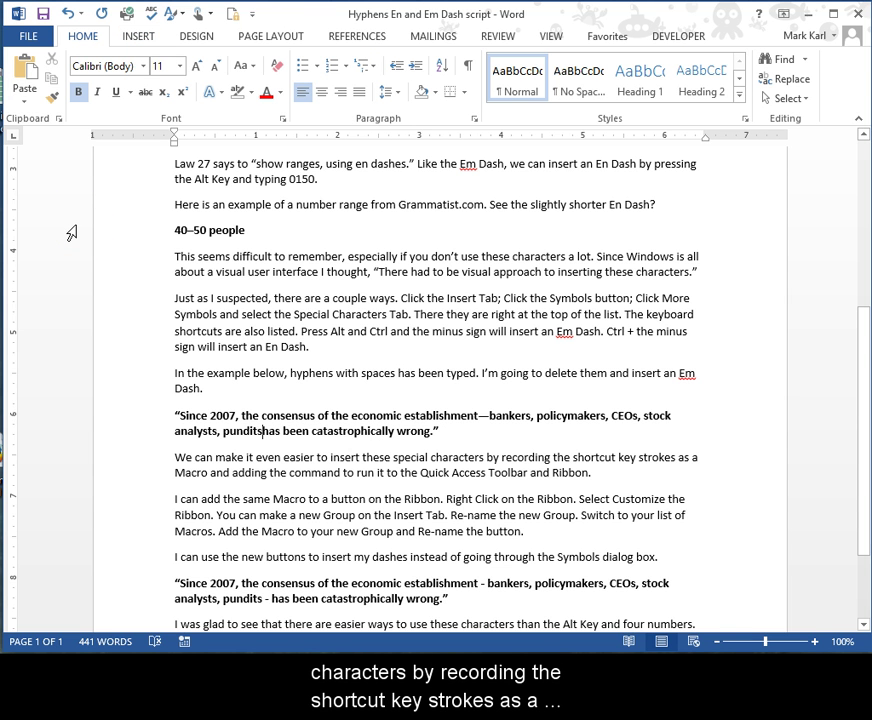
# Record a macro named InsertEmDash, stored for all documents, that inserts an Em Dash between “pundits” and “has”
pyautogui.click(675, 37)
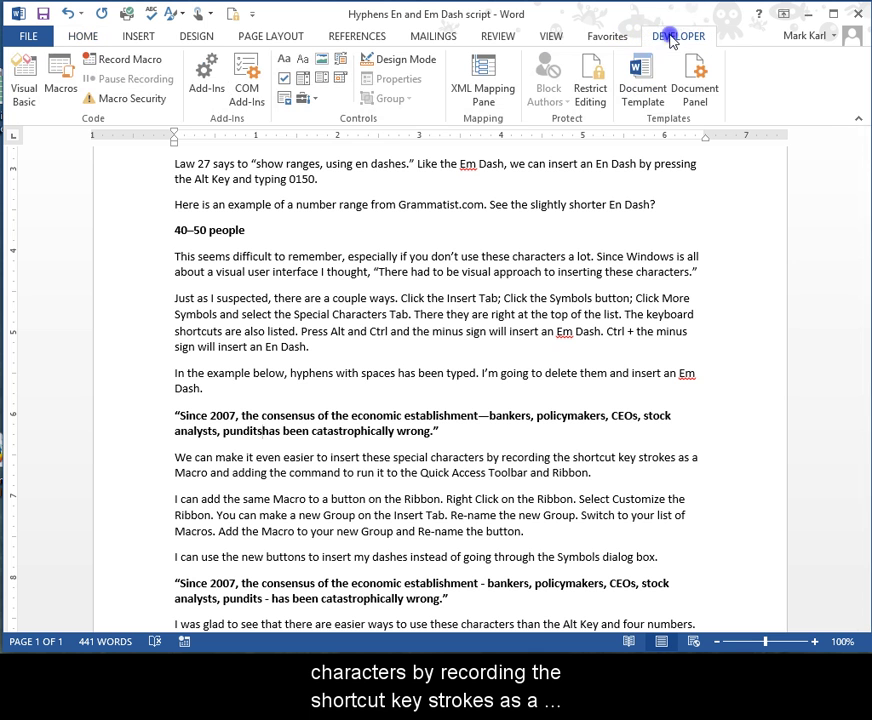
pyautogui.click(127, 64)
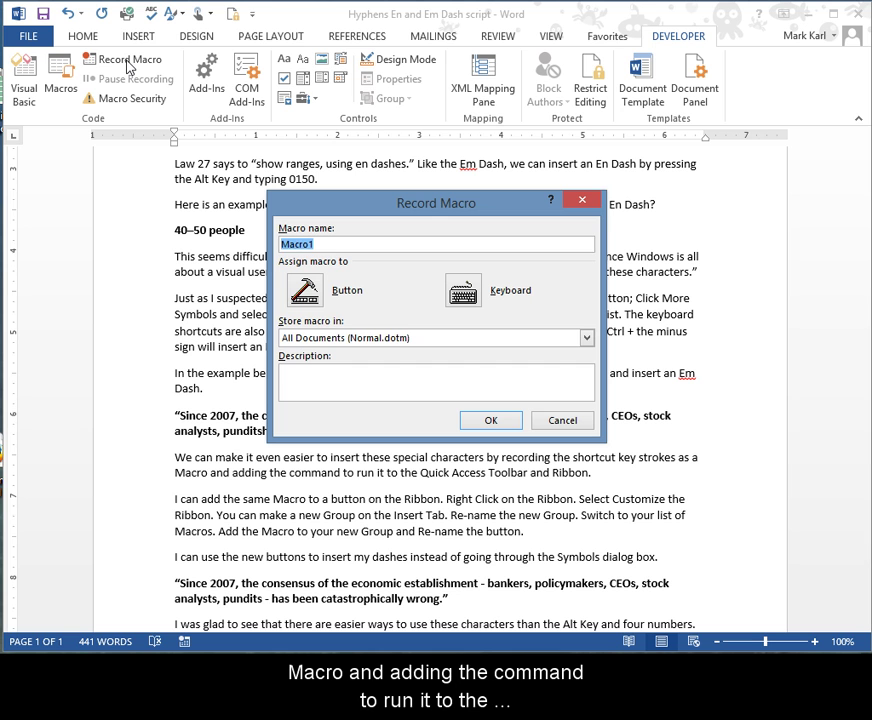
pyautogui.write('Inse')
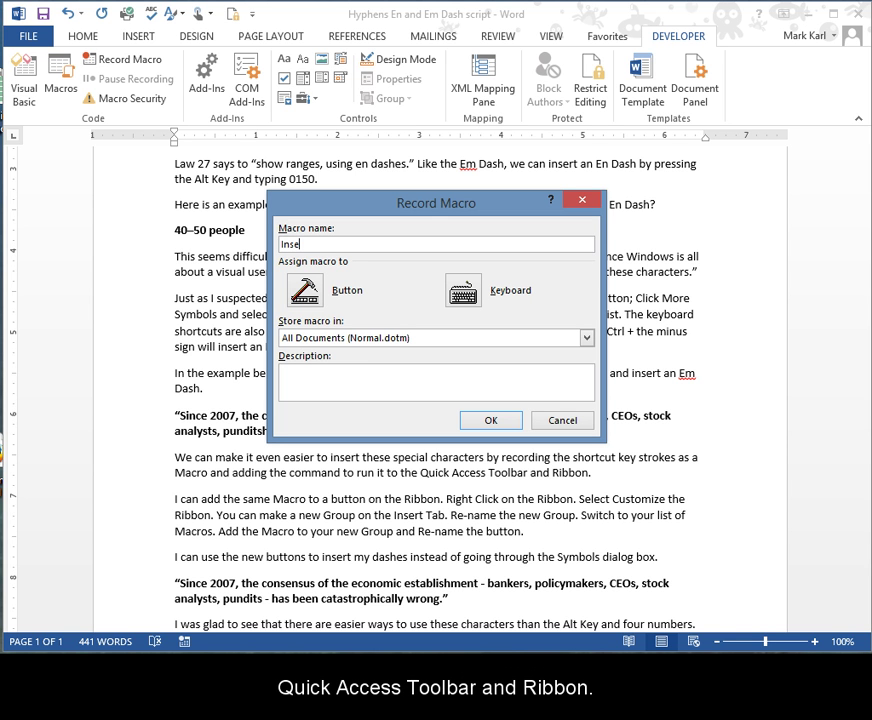
pyautogui.write('rtEm')
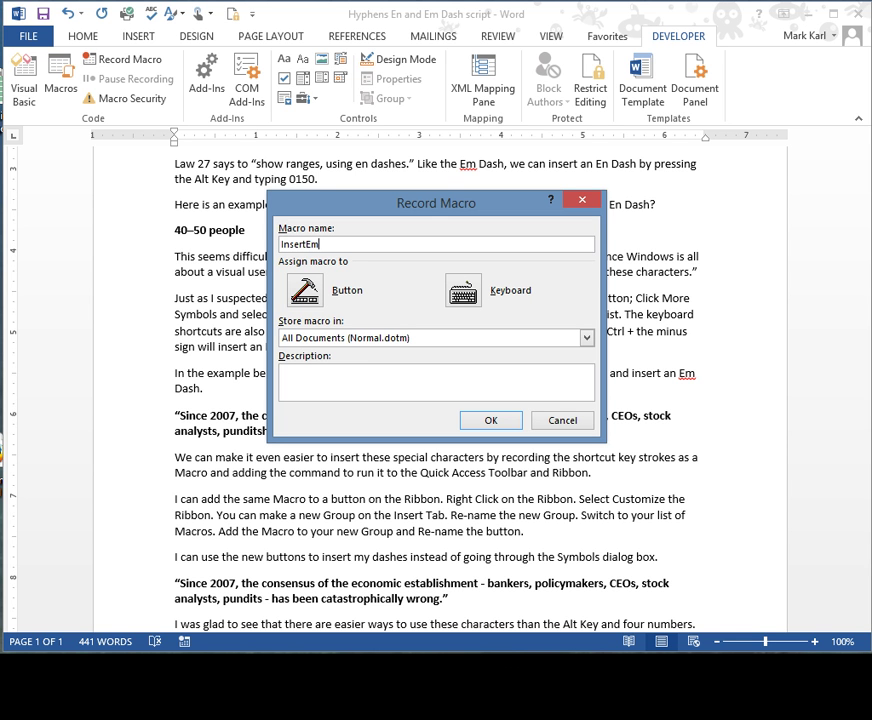
pyautogui.write('Dash')
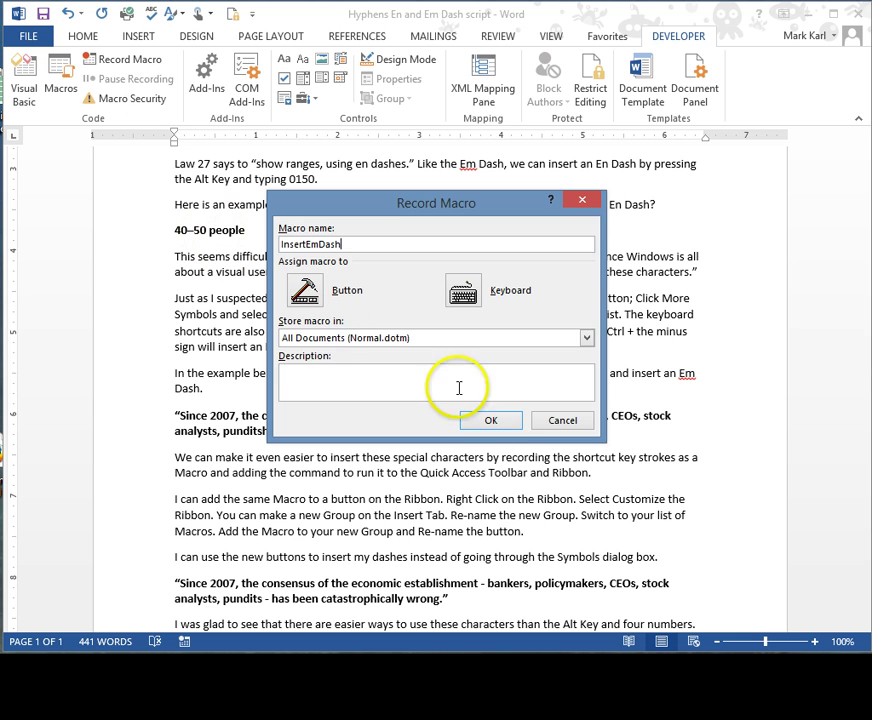
pyautogui.click(491, 420)
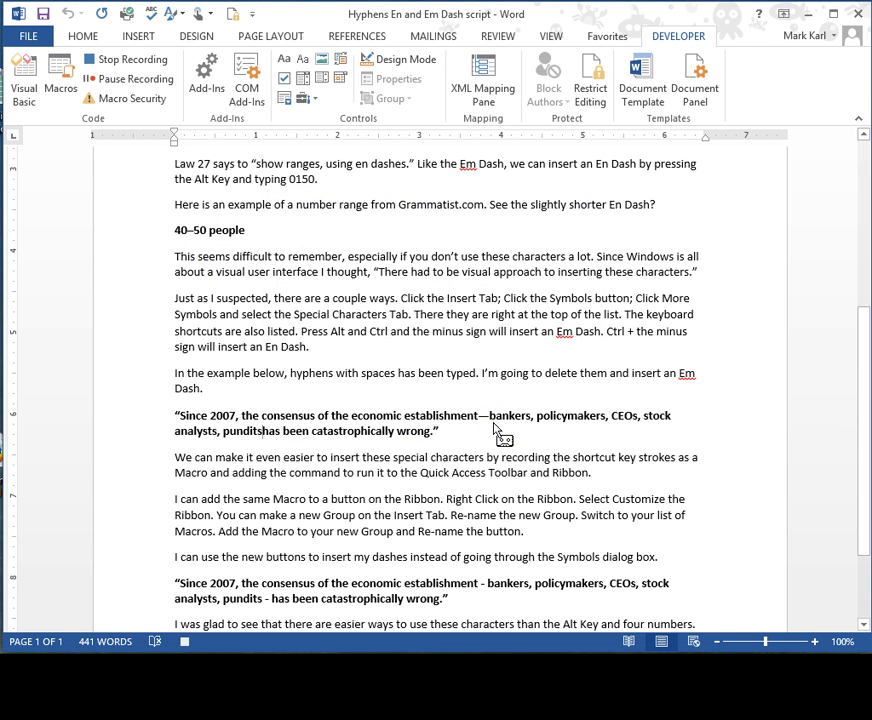
pyautogui.hotkey('ctrl', 'alt', '-')
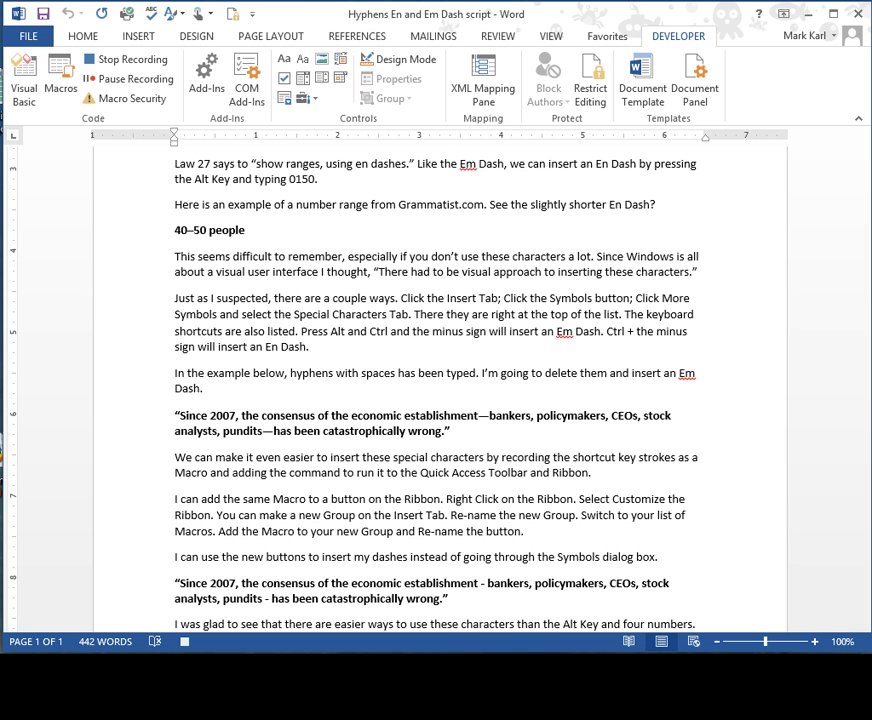
pyautogui.click(113, 62)
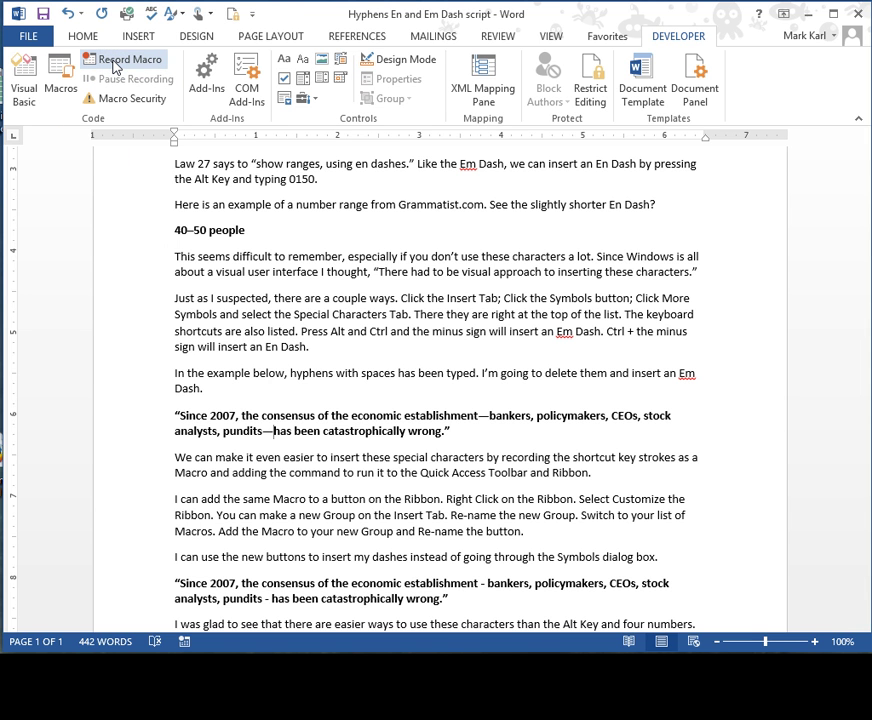
# Add the InsertEmDash macro to the Quick Access Toolbar for all documents
pyautogui.click(252, 15)
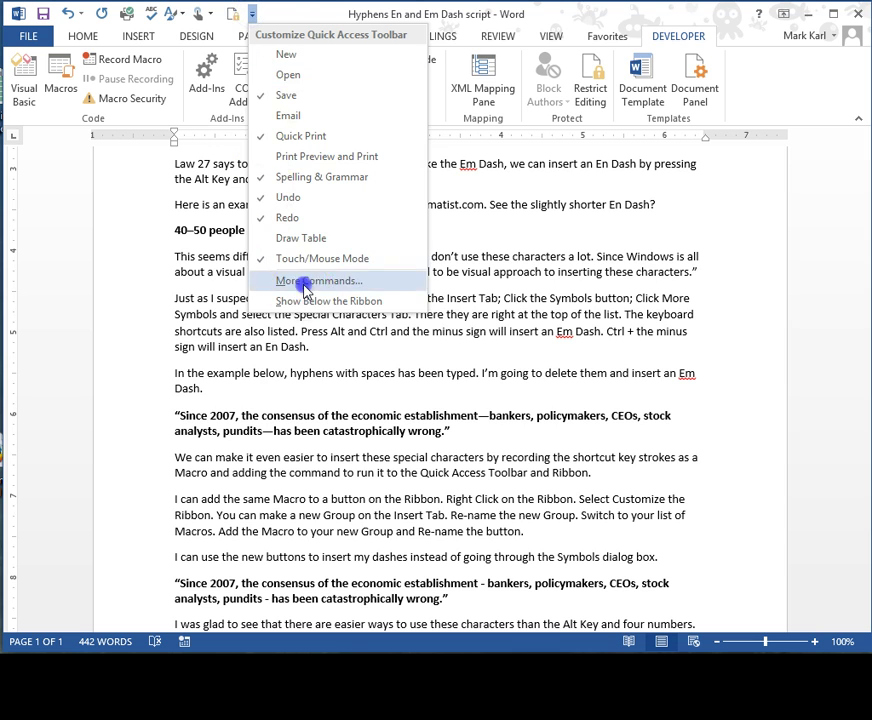
pyautogui.click(305, 285)
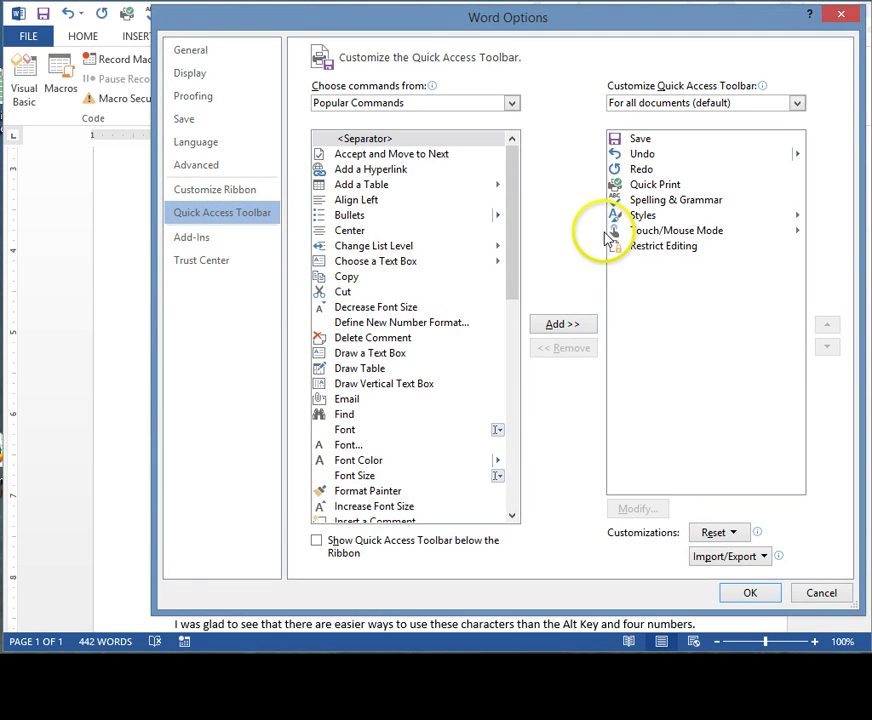
pyautogui.click(512, 103)
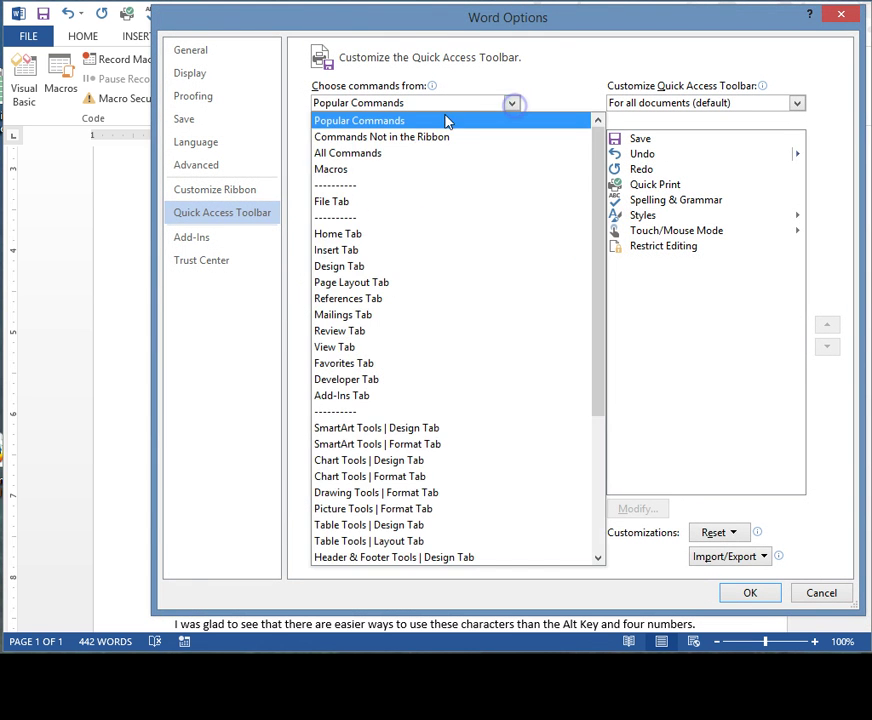
pyautogui.click(351, 170)
pyautogui.click(403, 154)
pyautogui.click(556, 324)
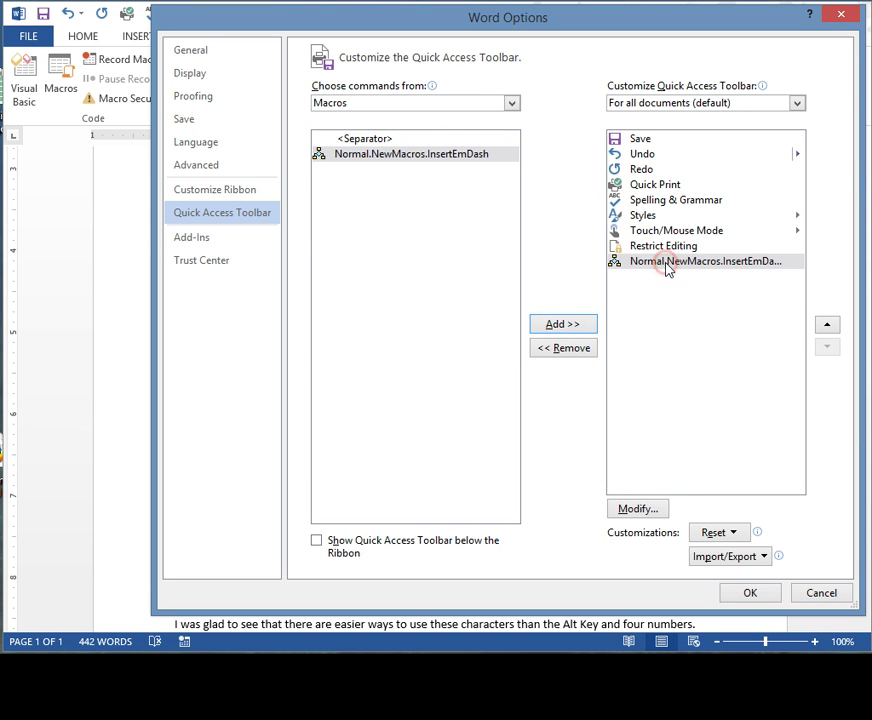
# Give the macro's toolbar button the display name “Insert Em Dash” and the horizontal line symbol, and apply the customization
pyautogui.click(634, 509)
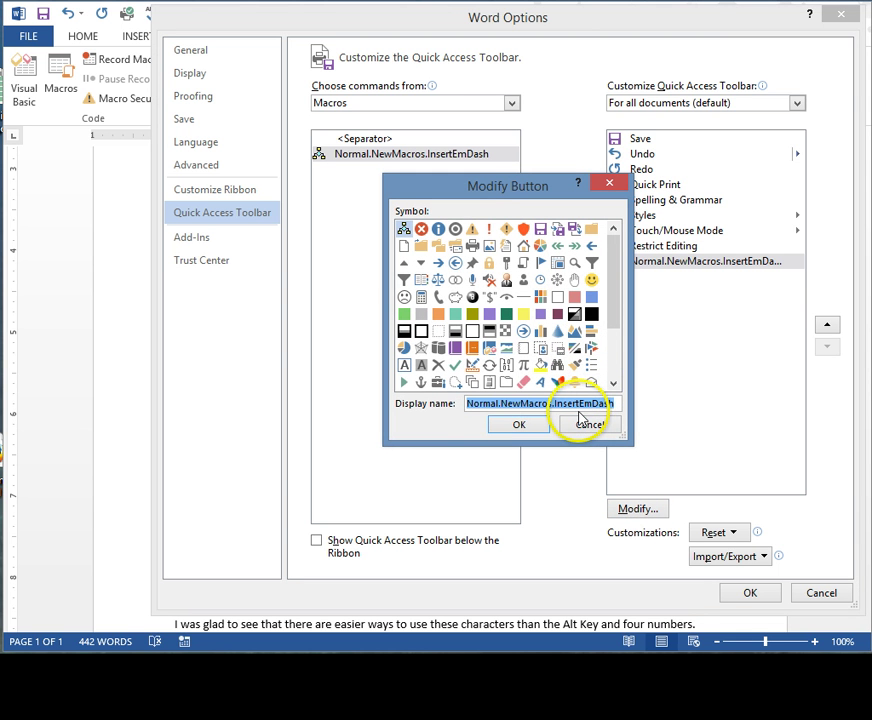
pyautogui.write('Insert')
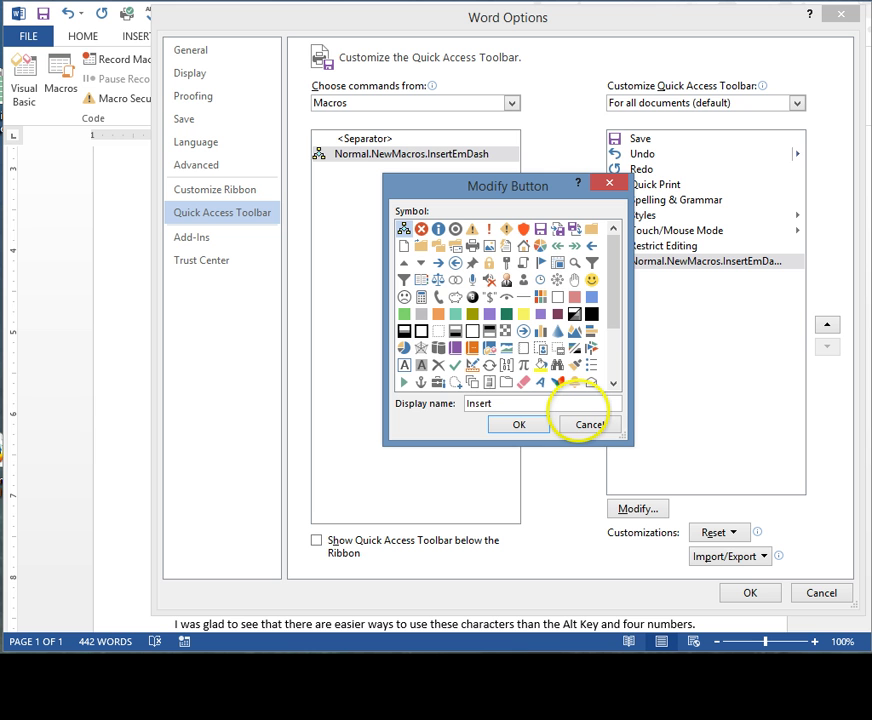
pyautogui.write('EmDash')
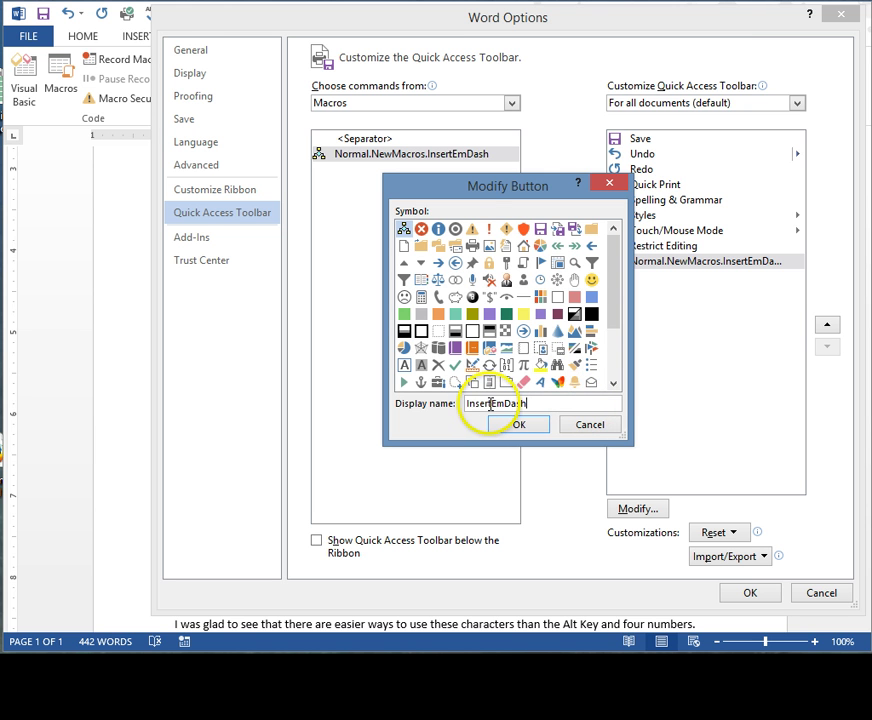
pyautogui.click(490, 403)
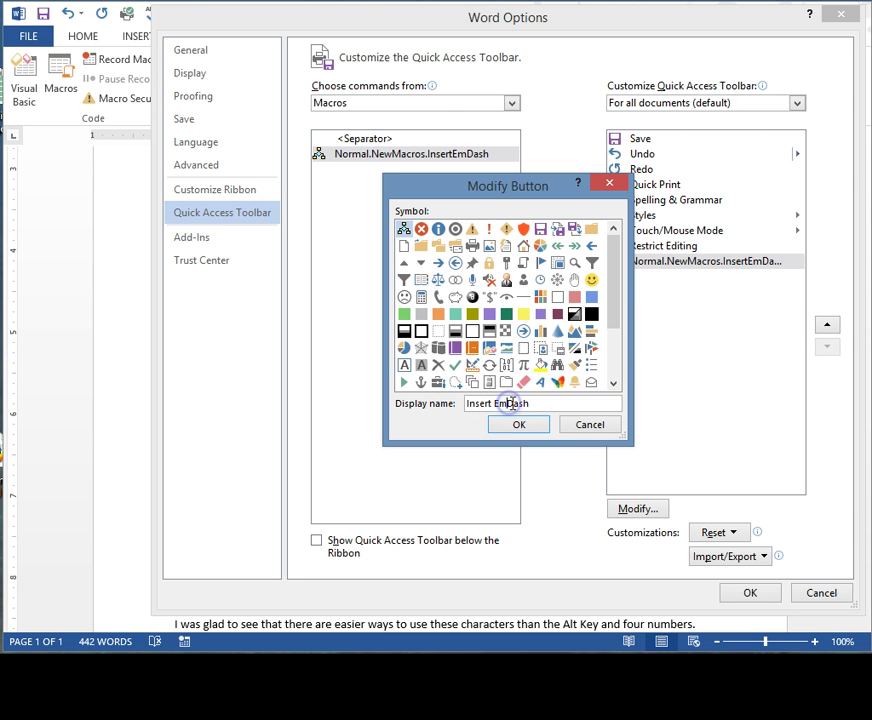
pyautogui.click(512, 403)
pyautogui.scroll(-5, 613, 318)
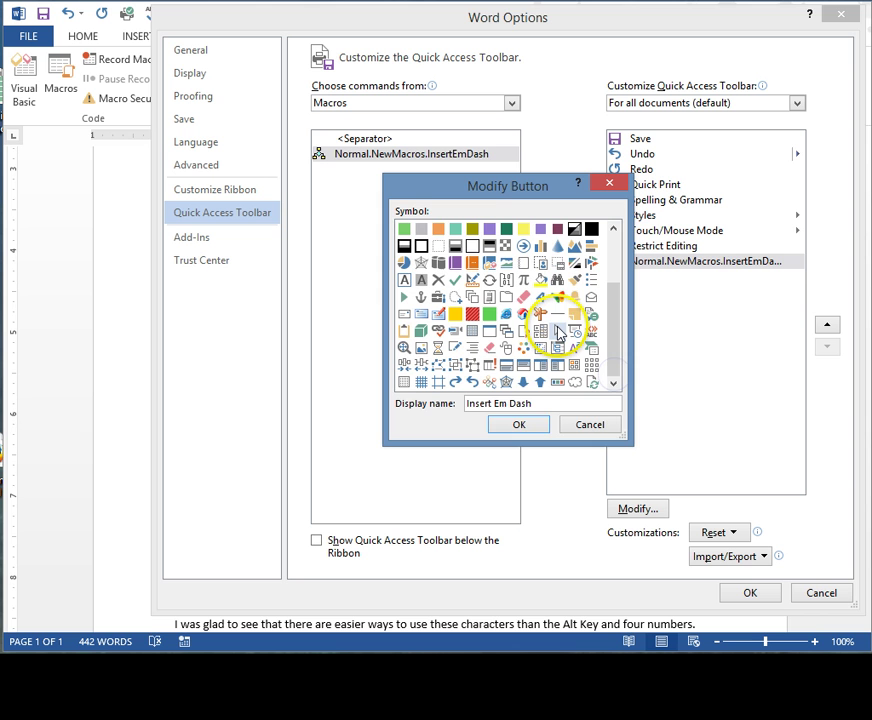
pyautogui.click(555, 312)
pyautogui.click(520, 424)
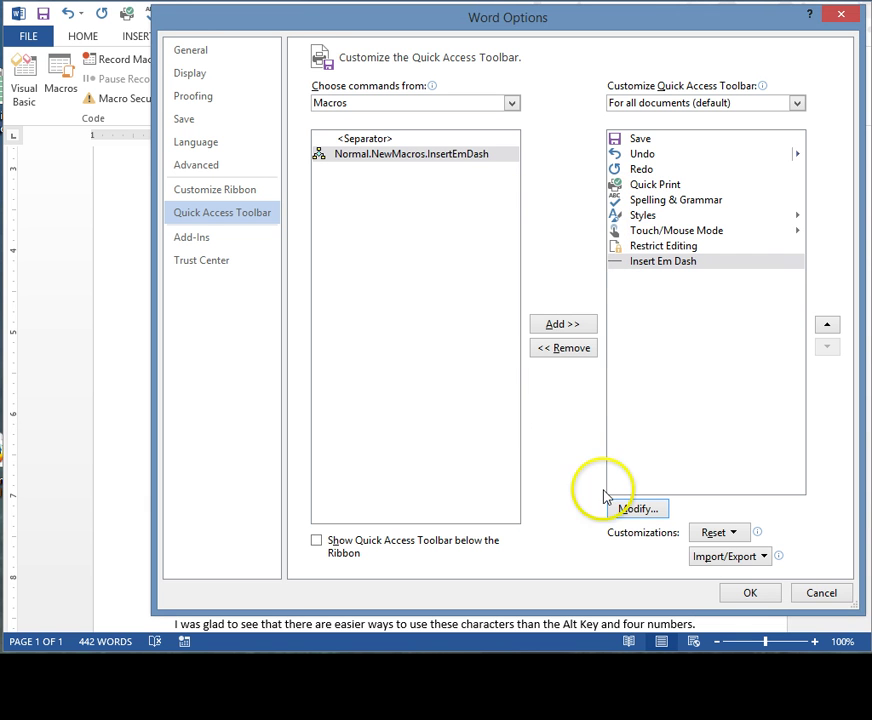
pyautogui.click(750, 593)
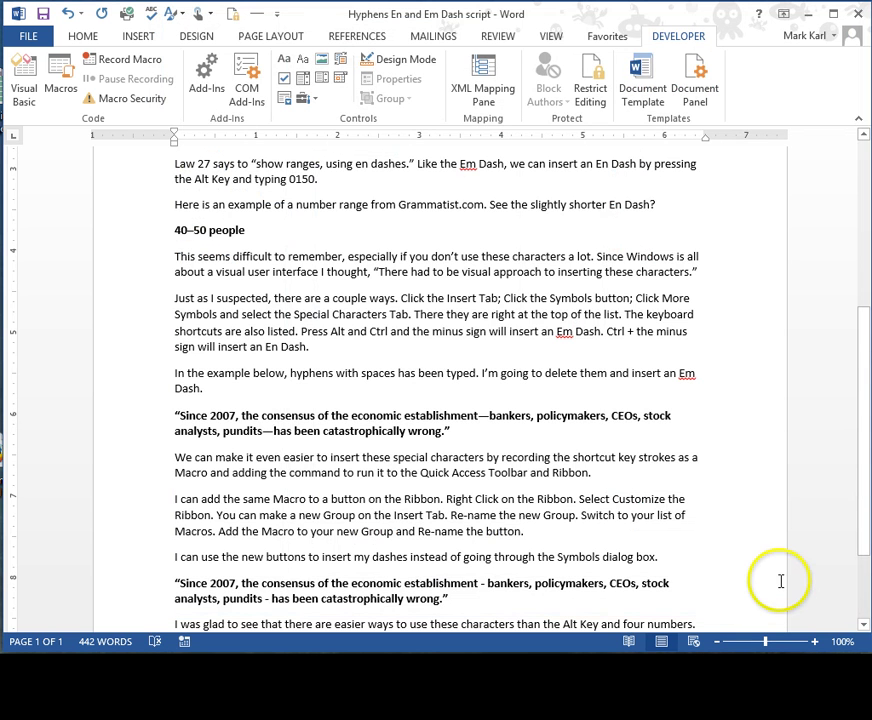
# Create a new custom group named “Dashes” on the Ribbon's Insert tab
pyautogui.click(273, 431)
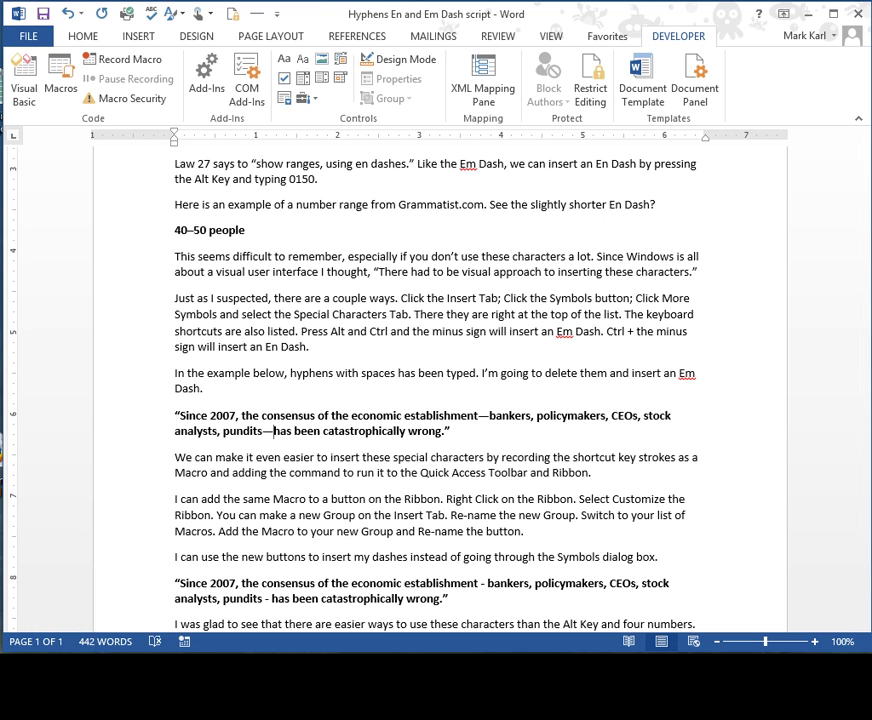
pyautogui.click(138, 36)
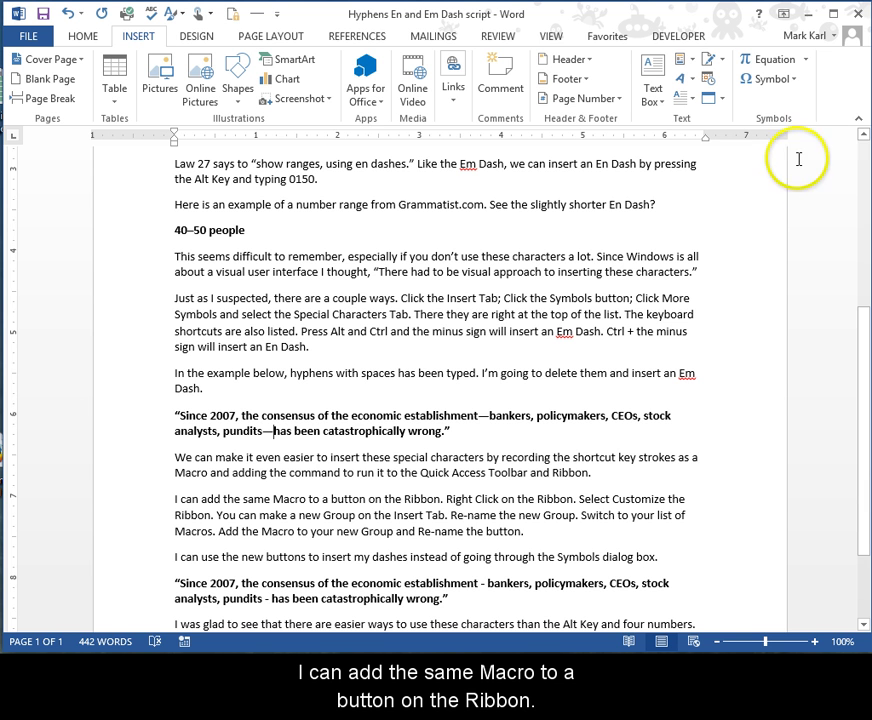
pyautogui.rightClick(809, 100)
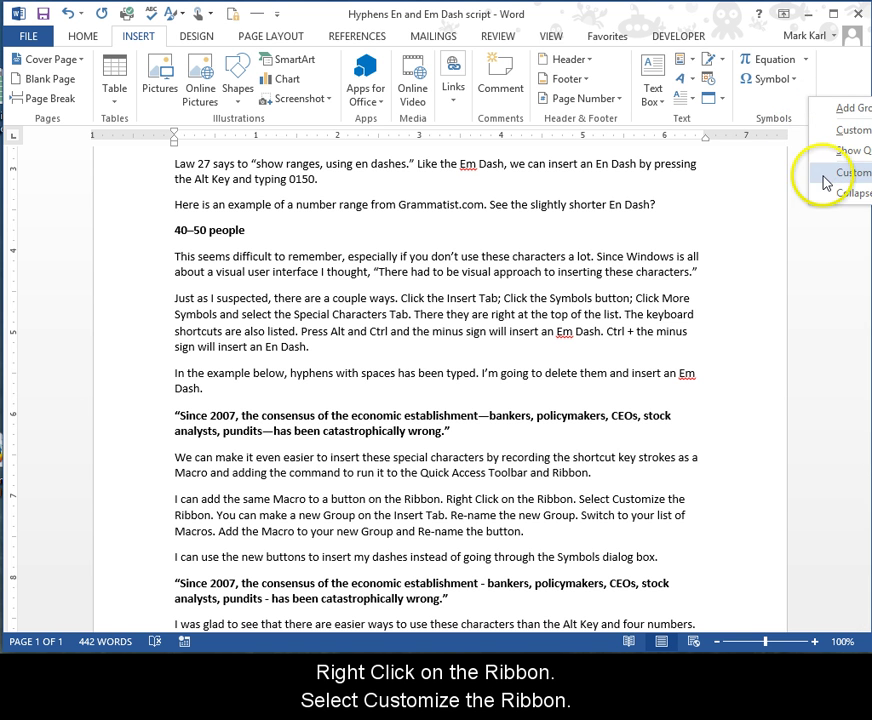
pyautogui.click(828, 172)
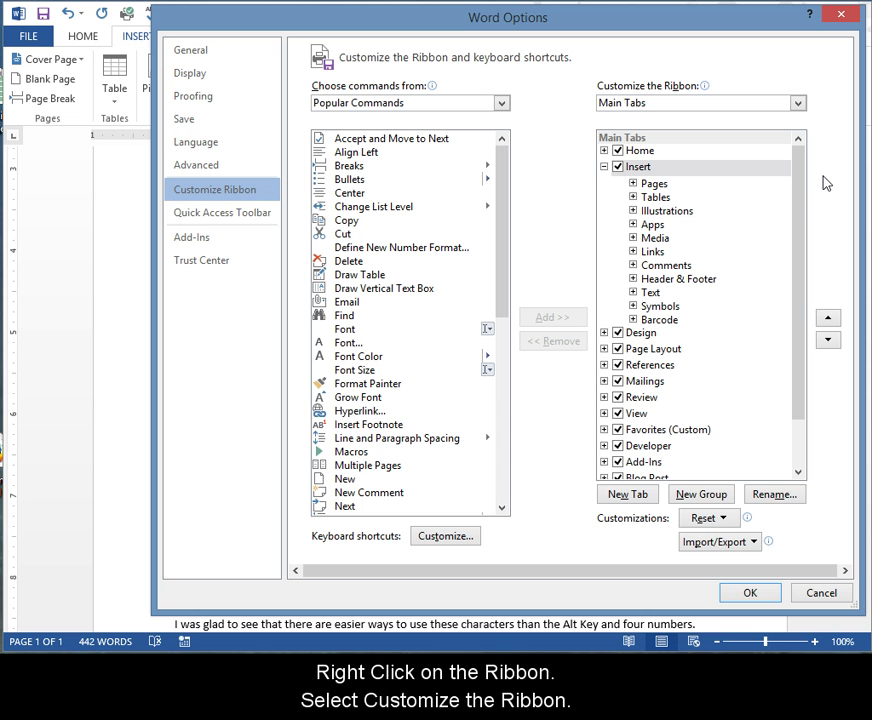
pyautogui.click(637, 168)
pyautogui.click(697, 496)
pyautogui.rightClick(676, 336)
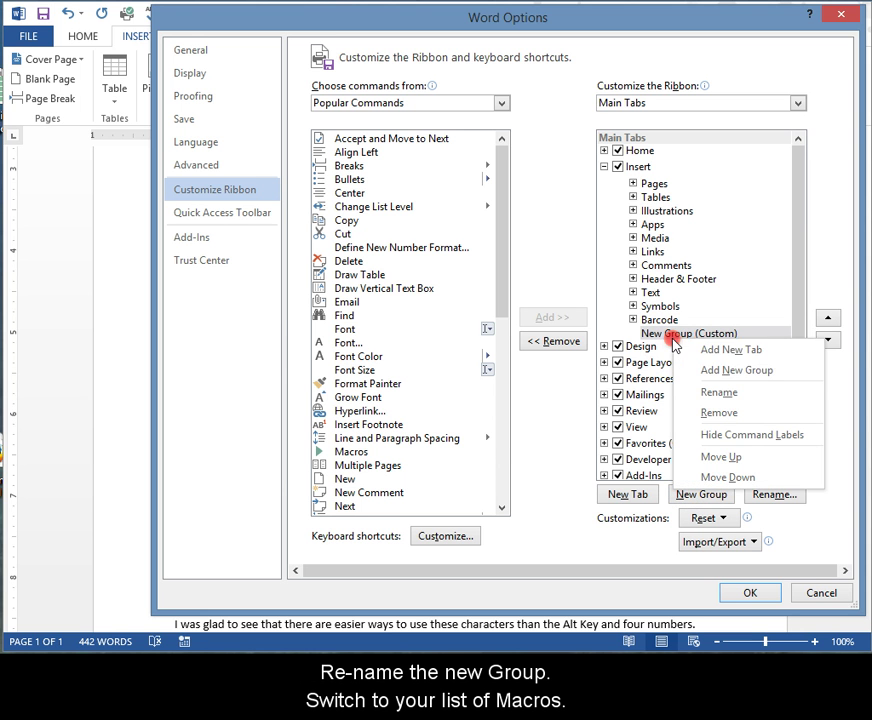
pyautogui.click(710, 394)
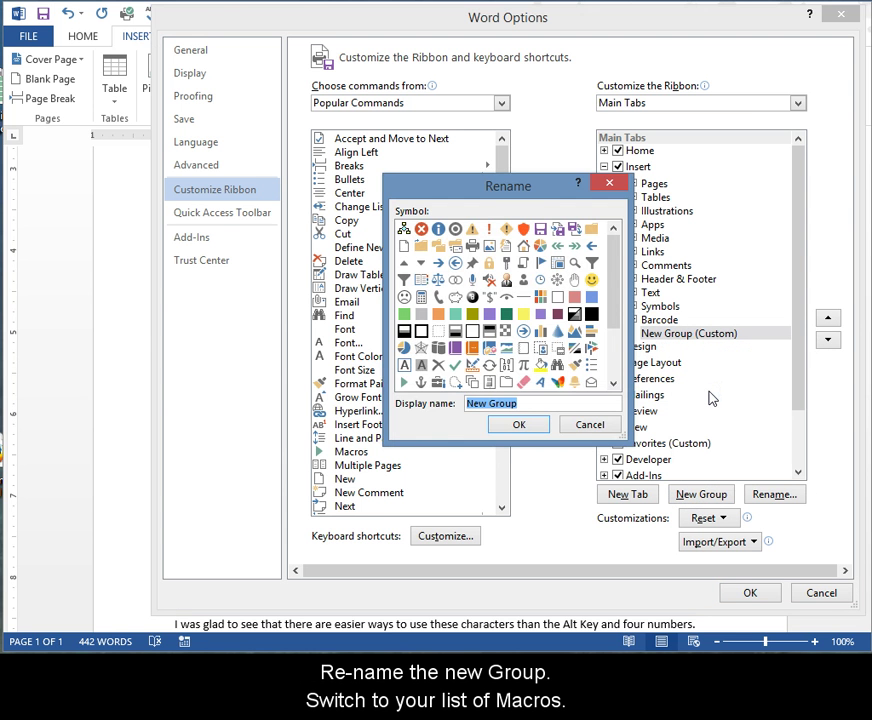
pyautogui.write('Dashes')
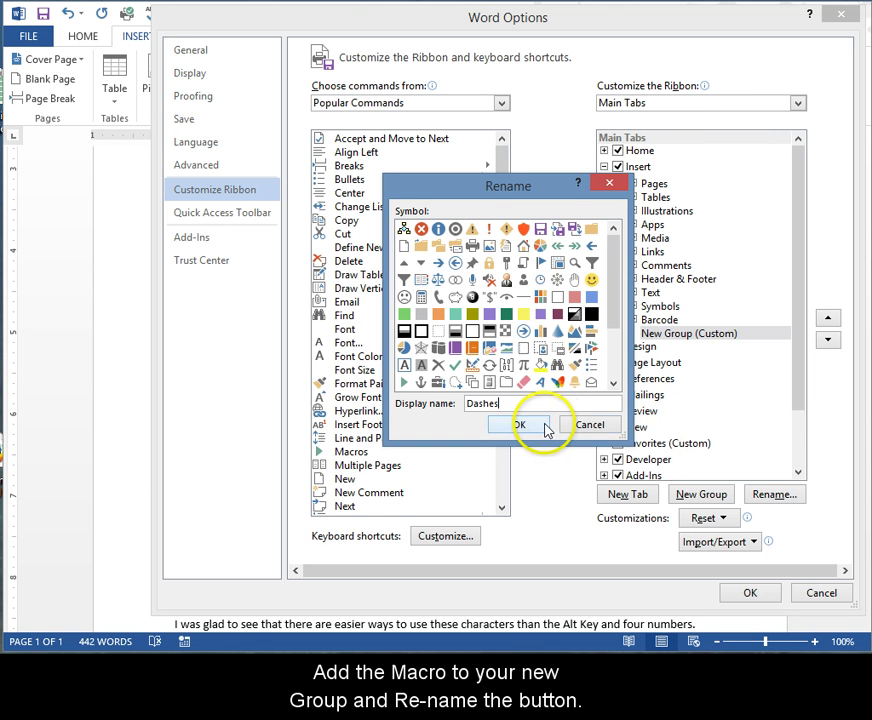
pyautogui.click(535, 426)
# Add the InsertEmDash macro to the custom Dashes group on the Ribbon
pyautogui.click(501, 104)
pyautogui.click(352, 169)
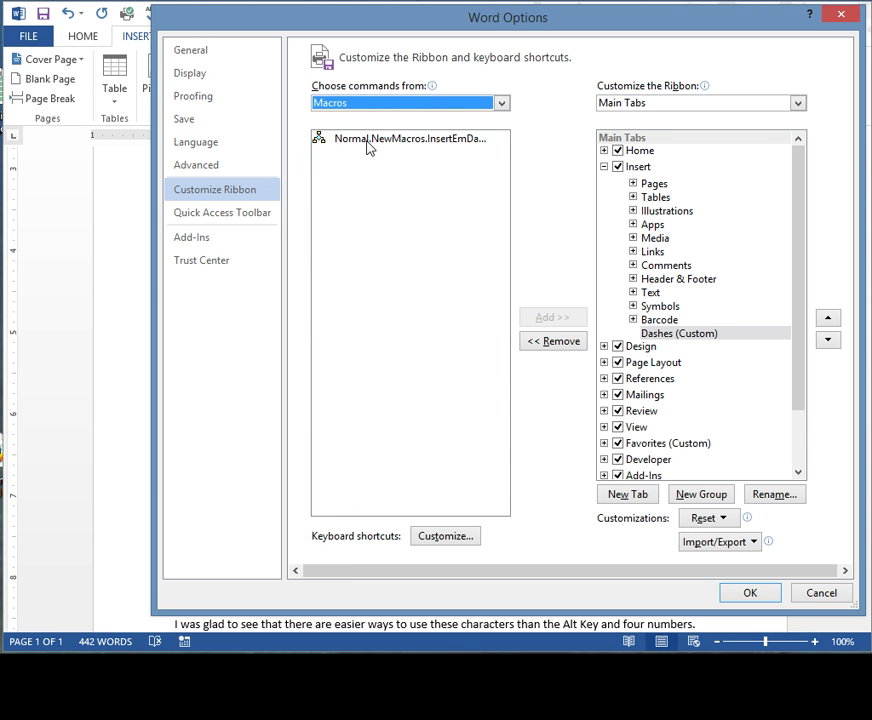
pyautogui.click(368, 142)
pyautogui.click(552, 317)
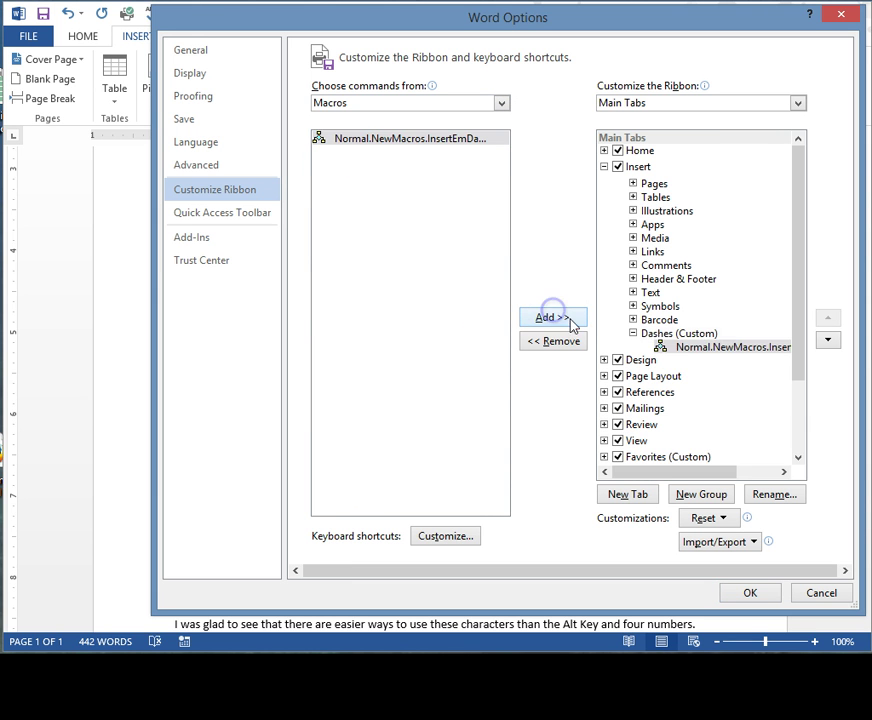
# Give the macro in the Dashes group the display name “Insert Em Dash” and the horizontal line symbol, and apply the Ribbon customization
pyautogui.click(712, 348)
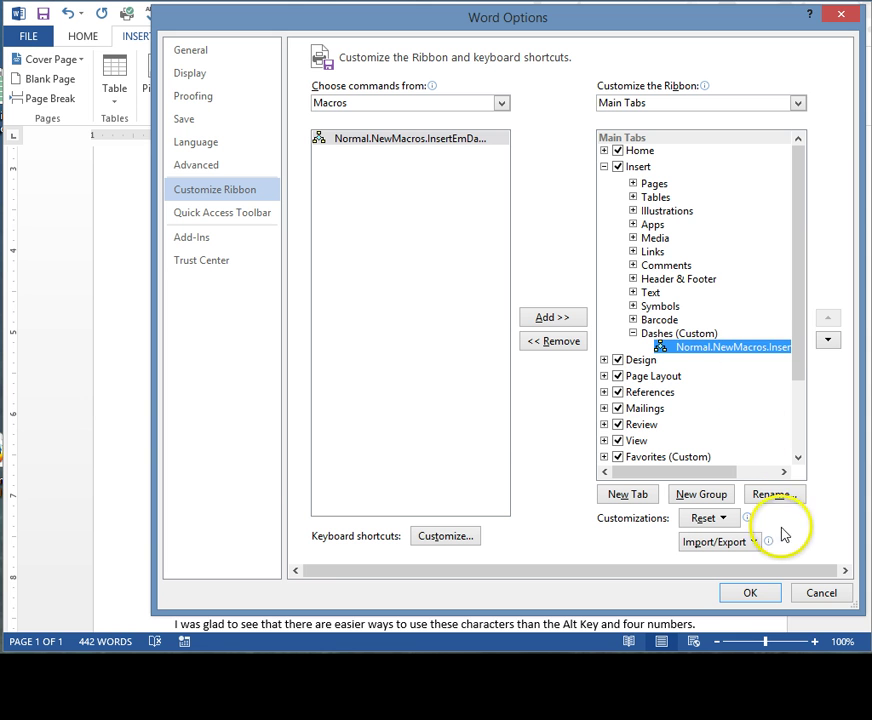
pyautogui.click(774, 494)
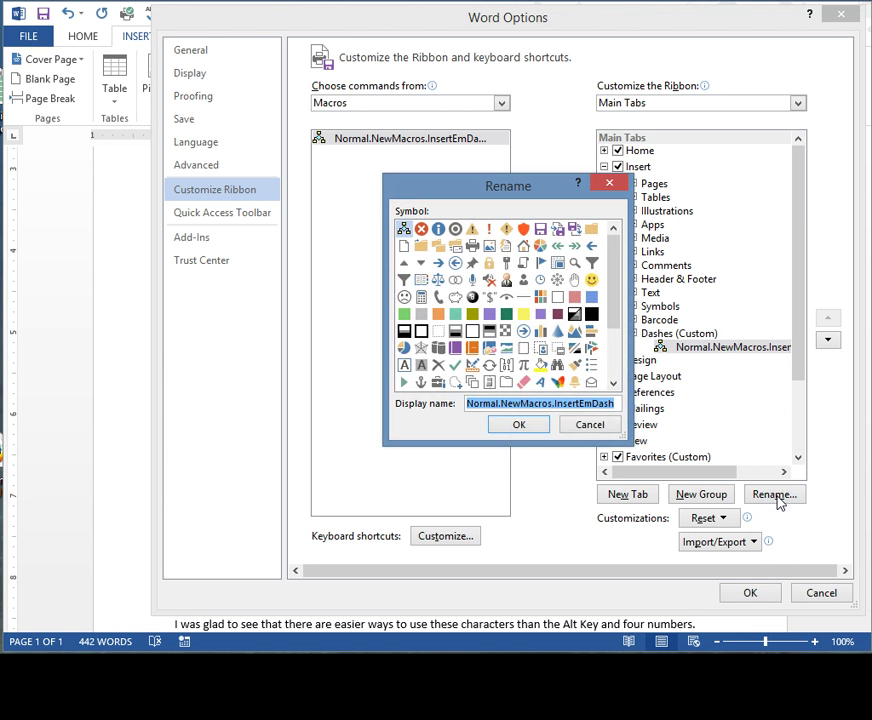
pyautogui.press('BackSpace')
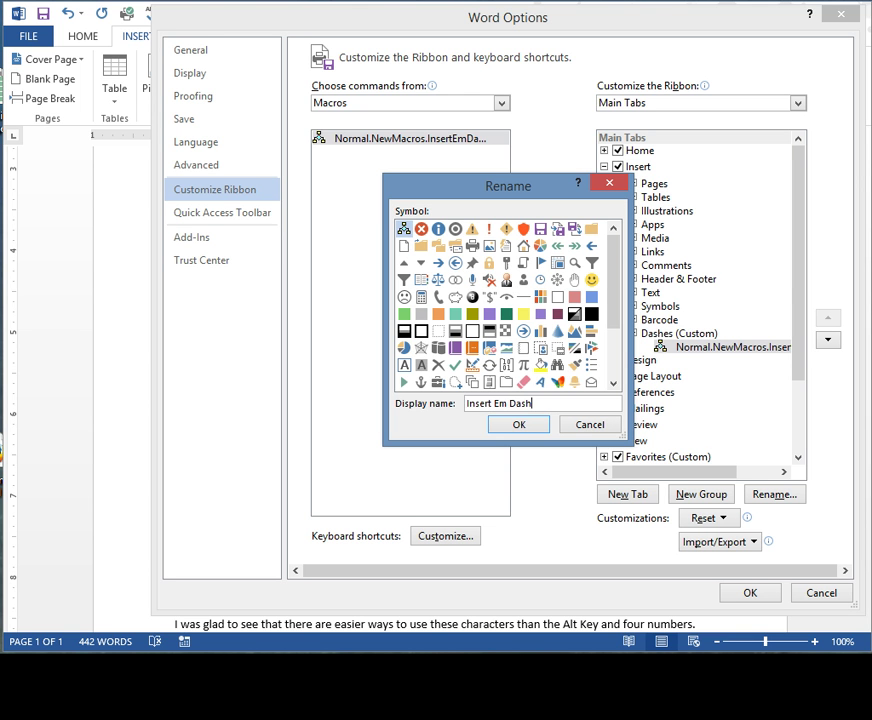
pyautogui.moveTo(612, 315); pyautogui.dragTo(594, 362)
pyautogui.click(519, 424)
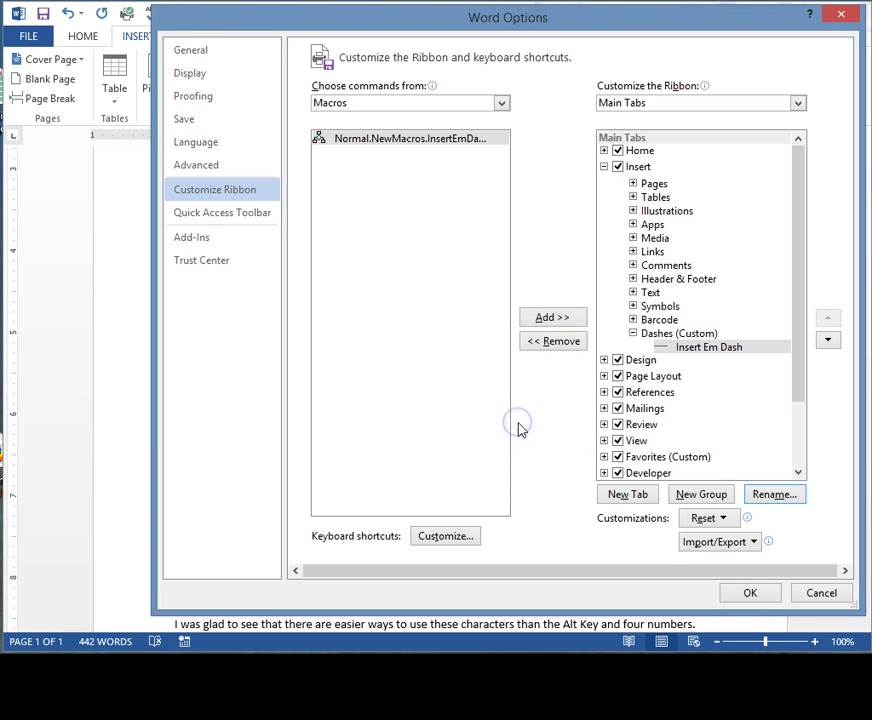
pyautogui.click(750, 595)
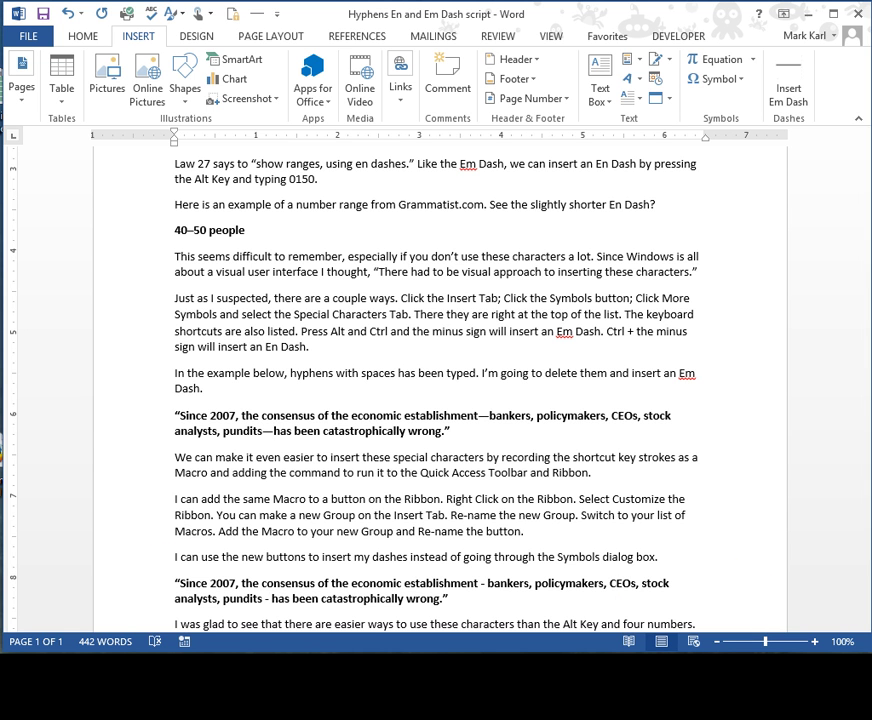
# Replace the spaced hyphen between “establishment” and “bankers” in the final bold quotation with an Em Dash, using the Quick Access Toolbar macro
pyautogui.scroll(-2, 434, 463)
pyautogui.click(488, 463)
pyautogui.press('BackSpace')
pyautogui.press('BackSpace')
pyautogui.press('BackSpace')
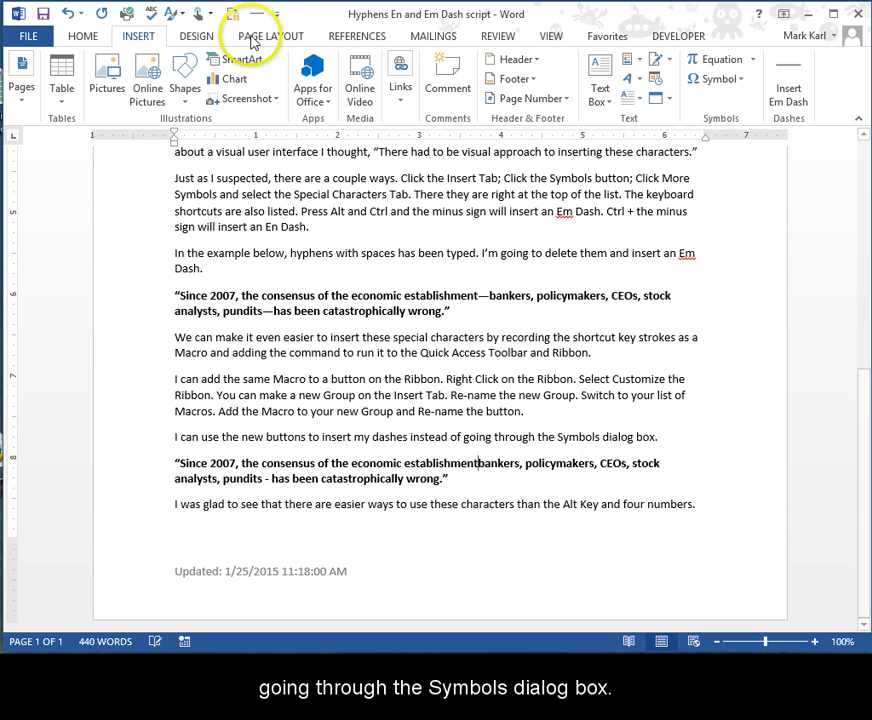
pyautogui.click(255, 15)
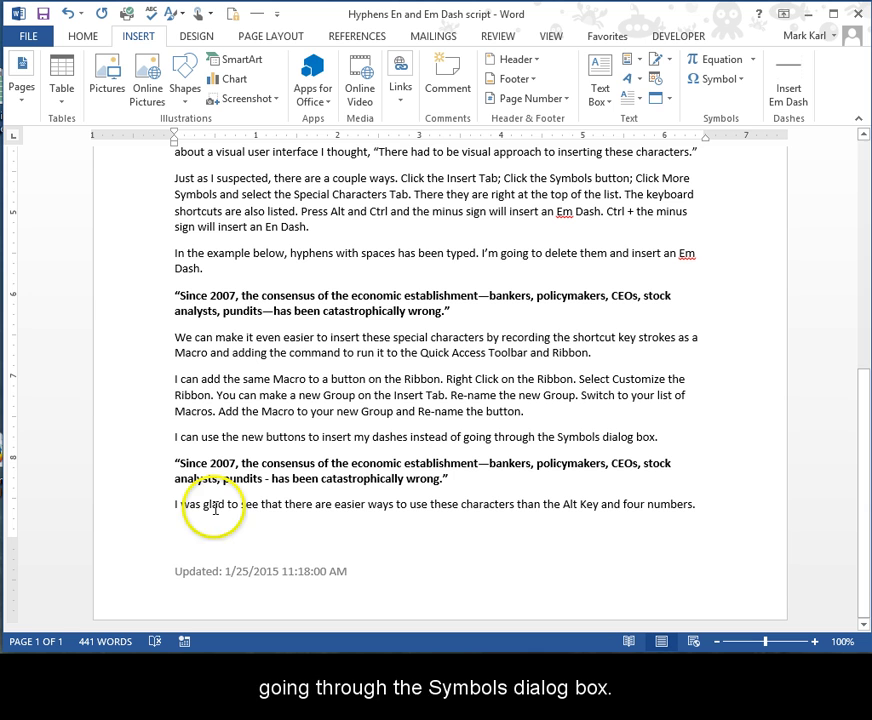
# Replace the spaced hyphen between “pundits” and “has” in the final bold quotation with an Em Dash, using the Dashes group's Insert Em Dash macro
pyautogui.click(271, 478)
pyautogui.press('BackSpace')
pyautogui.press('BackSpace')
pyautogui.press('BackSpace')
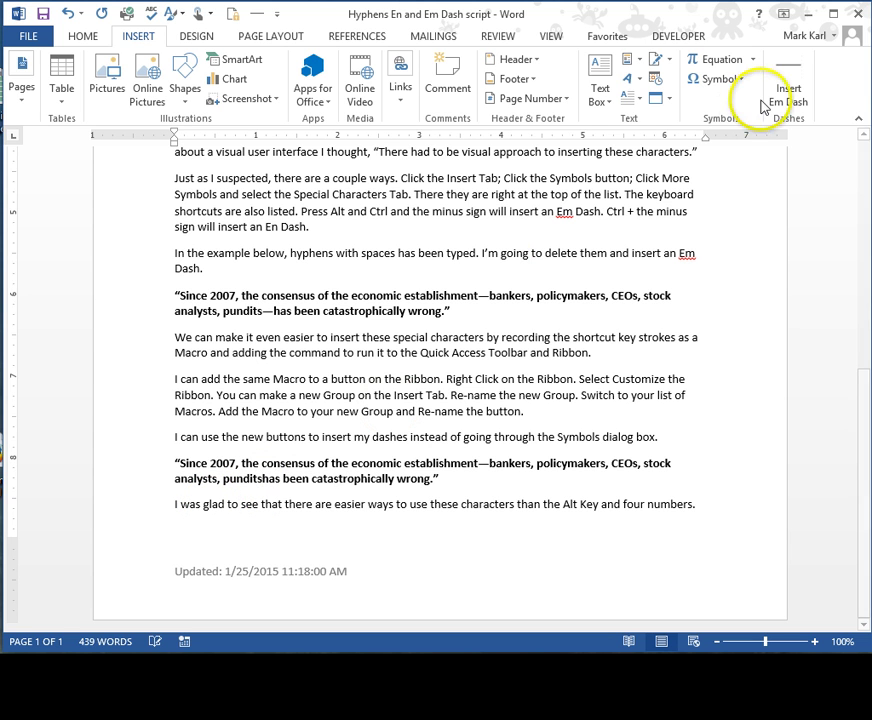
pyautogui.click(785, 76)
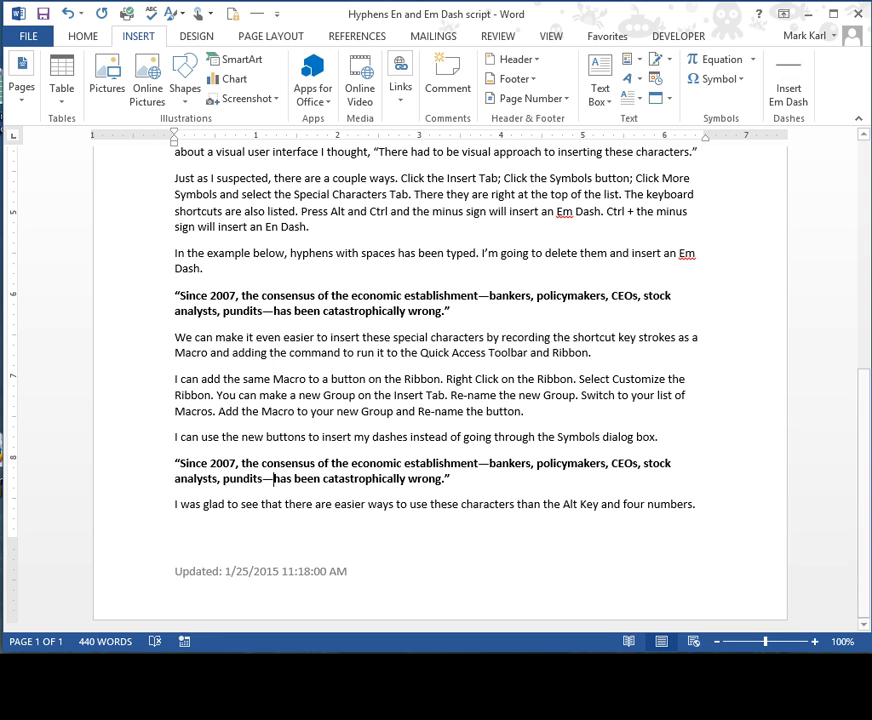